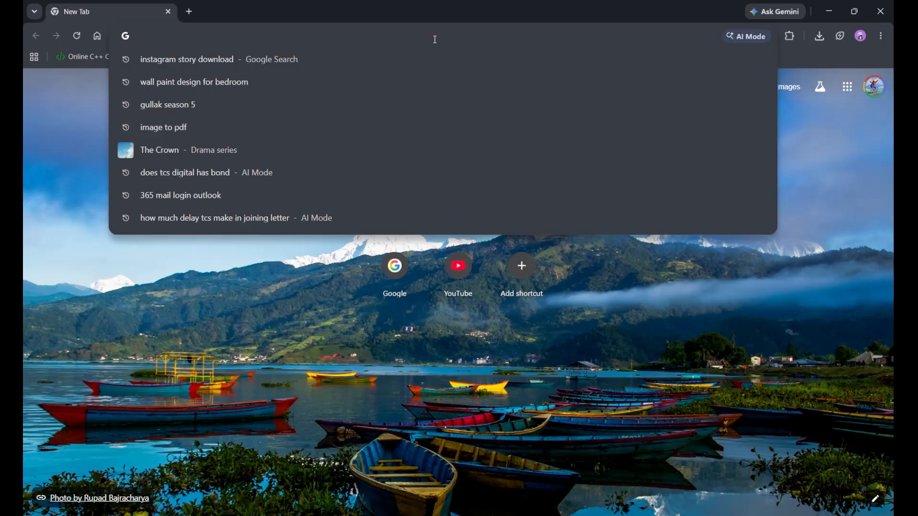
# - Search Google for 'centos download' in Chrome
pyautogui.write('centos')
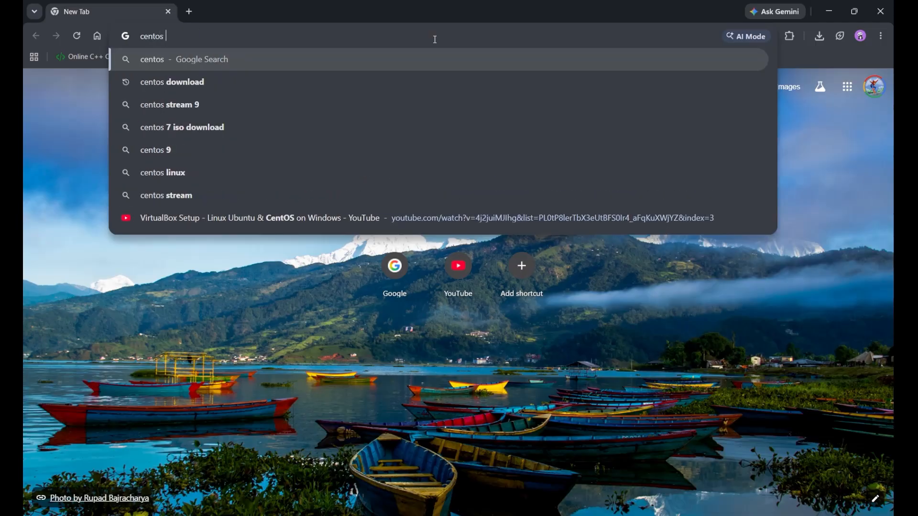
pyautogui.write(' download')
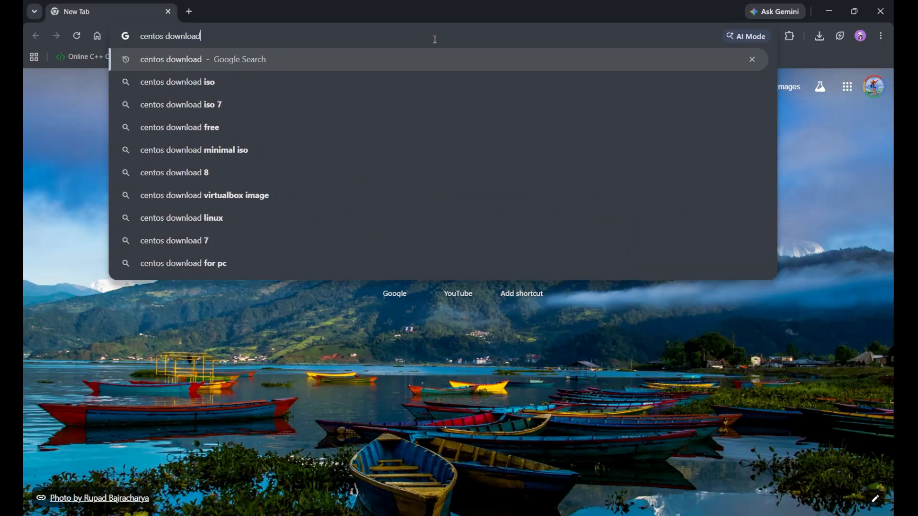
pyautogui.press('Return')
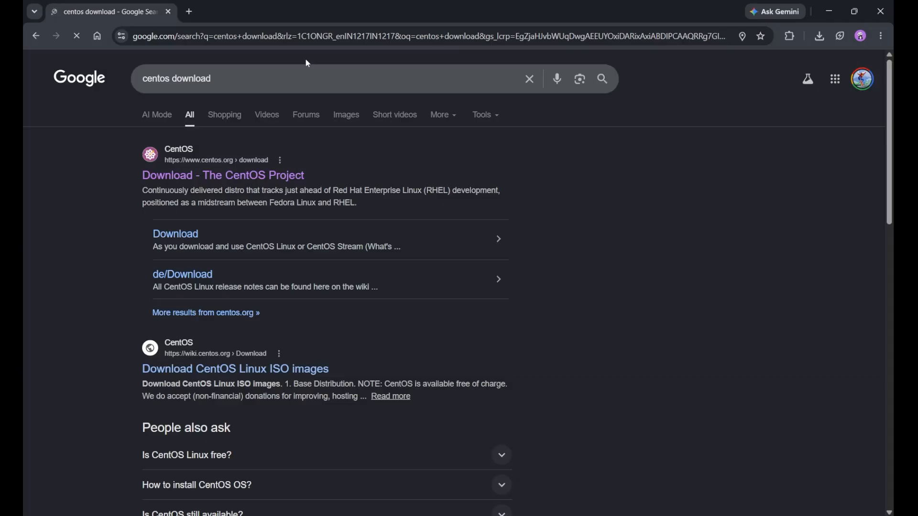
pyautogui.scroll(5, 173, 81)
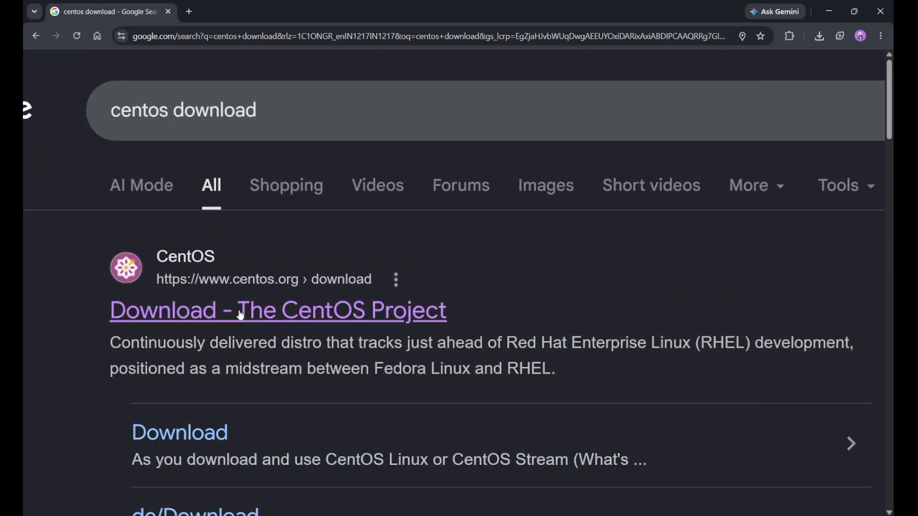
# - Start downloading the CentOS Stream 10 x86_64 ISO from the CentOS Project download page and check its progress
pyautogui.click(241, 316)
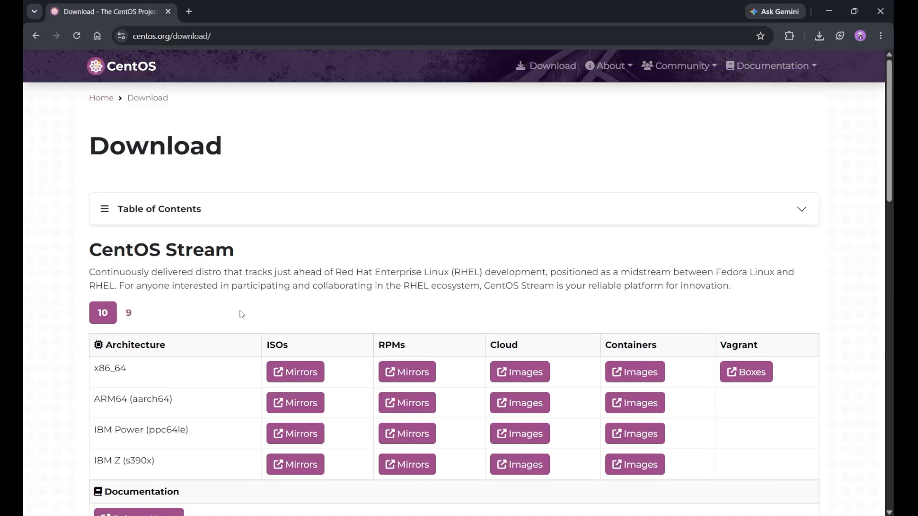
pyautogui.scroll(-2, 399, 302)
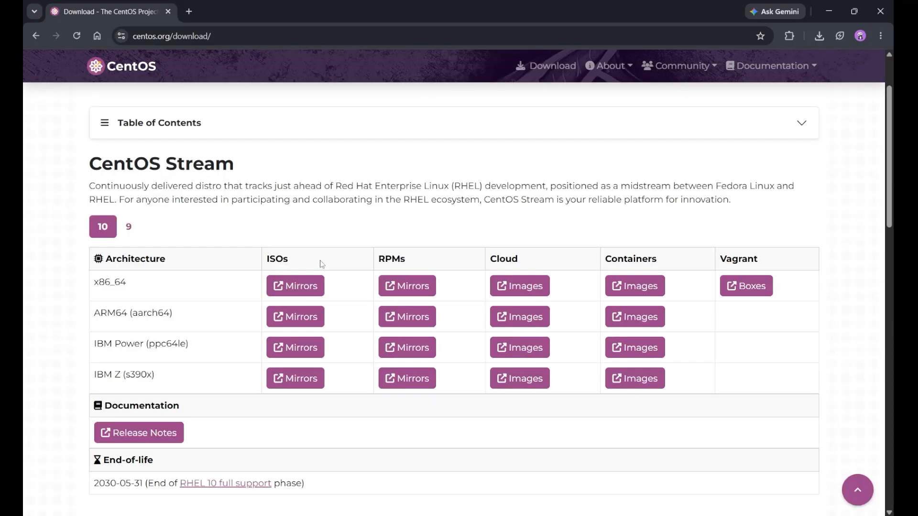
pyautogui.click(289, 285)
pyautogui.click(820, 36)
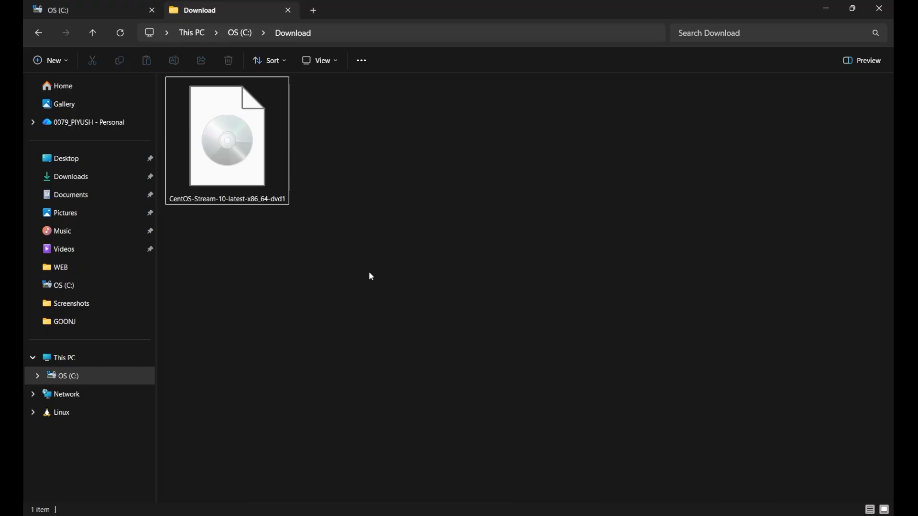
# - Confirm the downloaded CentOS ISO is 9.44 GB, then switch to VirtualBox Manager
pyautogui.click(250, 166)
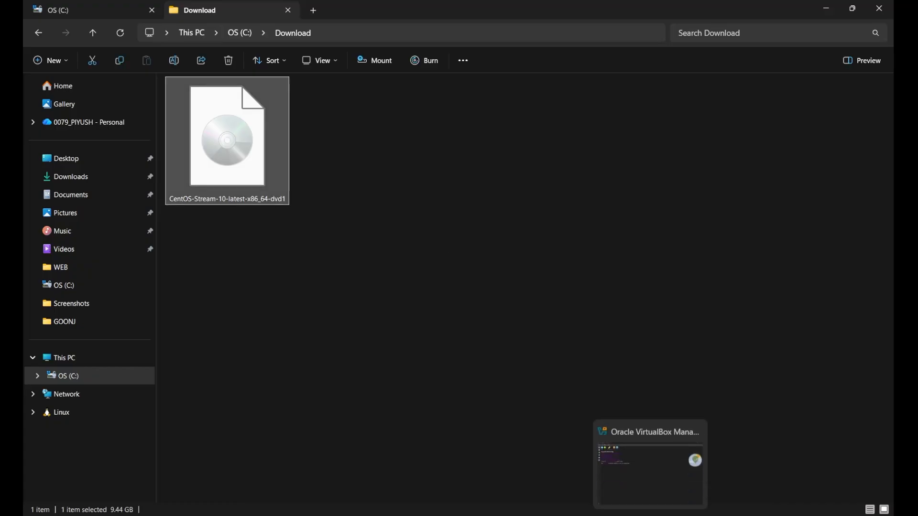
pyautogui.click(650, 514)
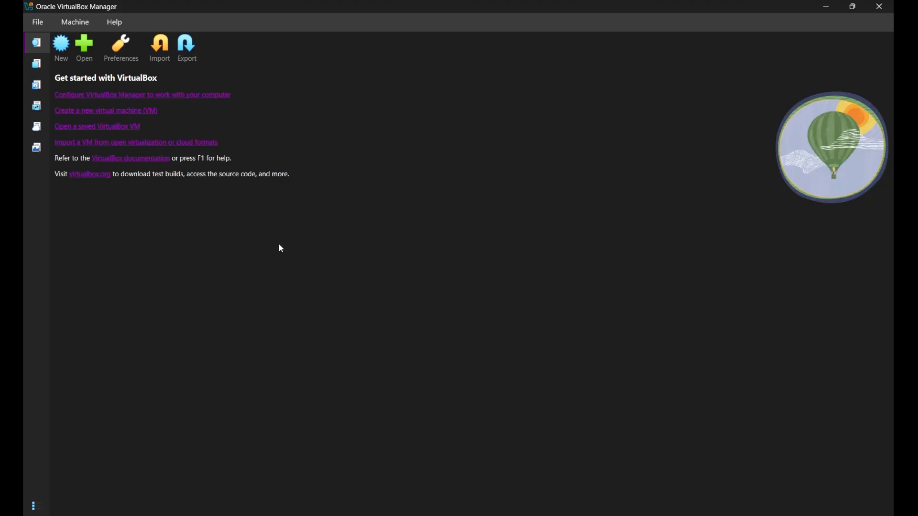
# - Create a new virtual machine named CentOS, stored in the C:\VirtualBox folder
pyautogui.click(61, 48)
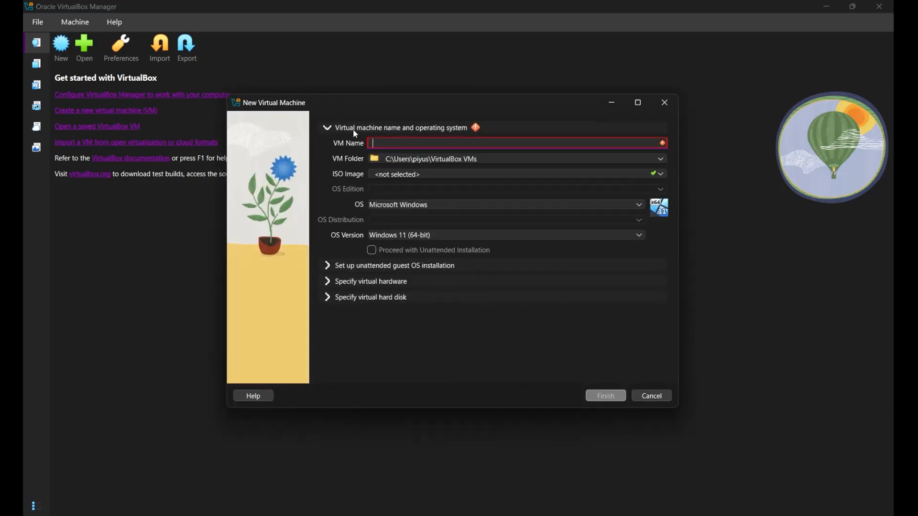
pyautogui.write('Cent')
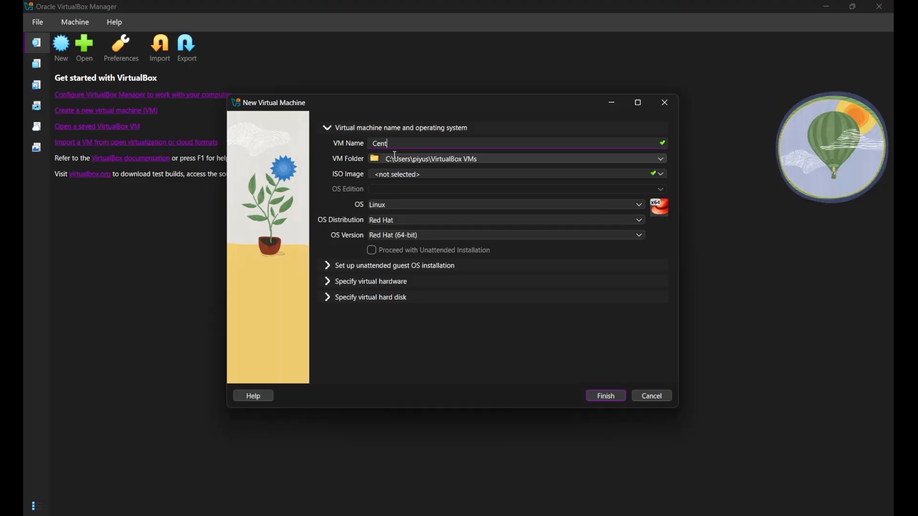
pyautogui.write('OS')
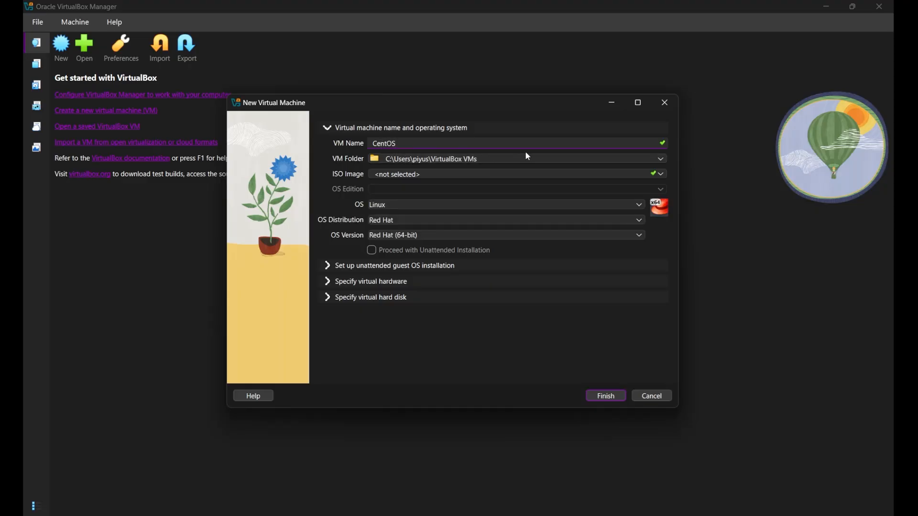
pyautogui.click(661, 158)
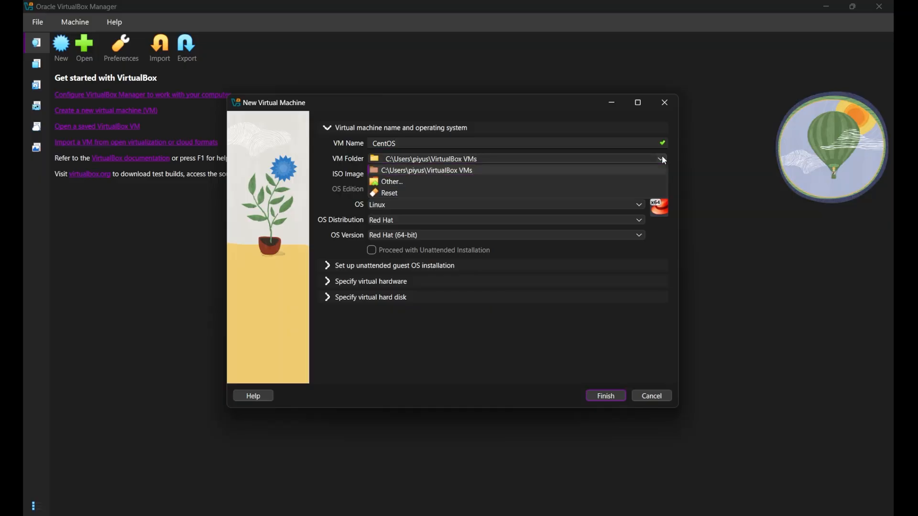
pyautogui.click(424, 183)
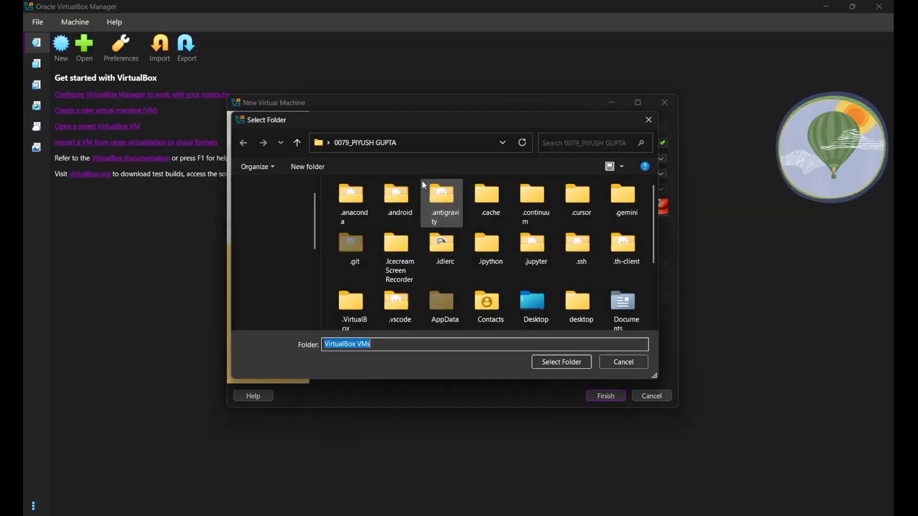
pyautogui.scroll(-5, 285, 286)
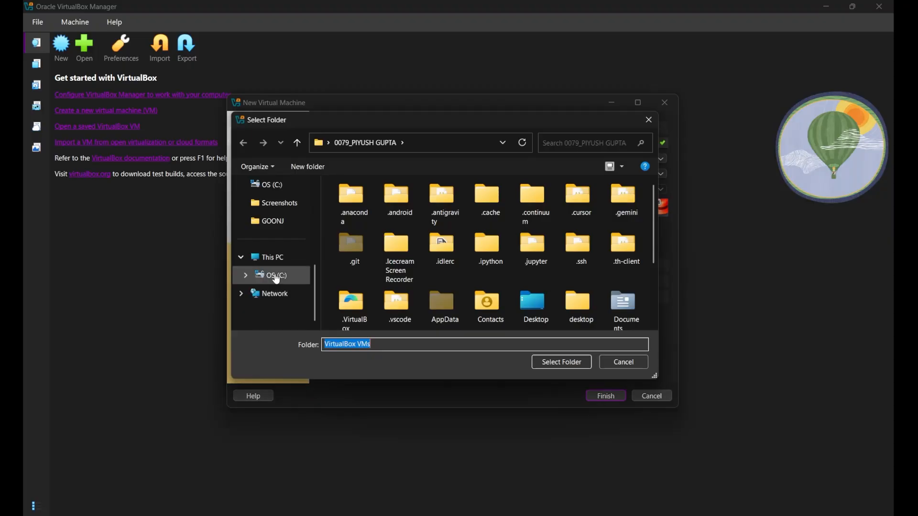
pyautogui.click(276, 277)
pyautogui.click(414, 284)
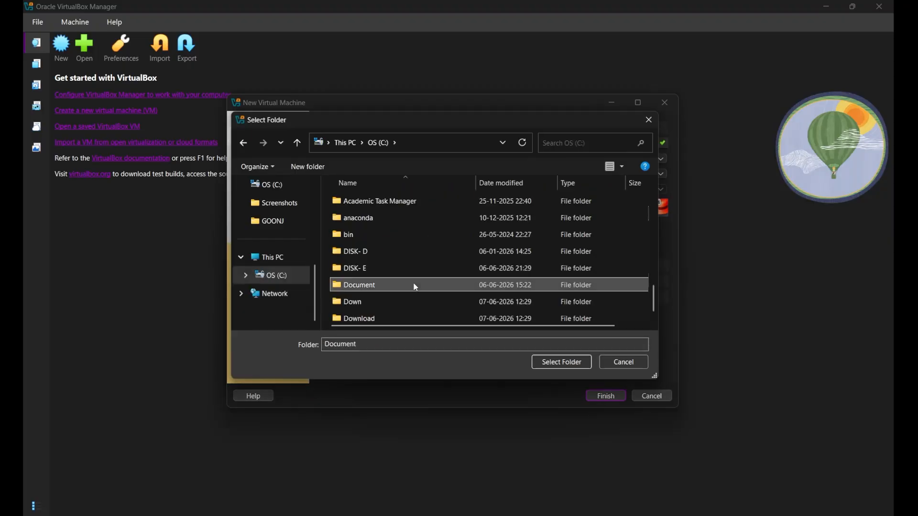
pyautogui.press('v')
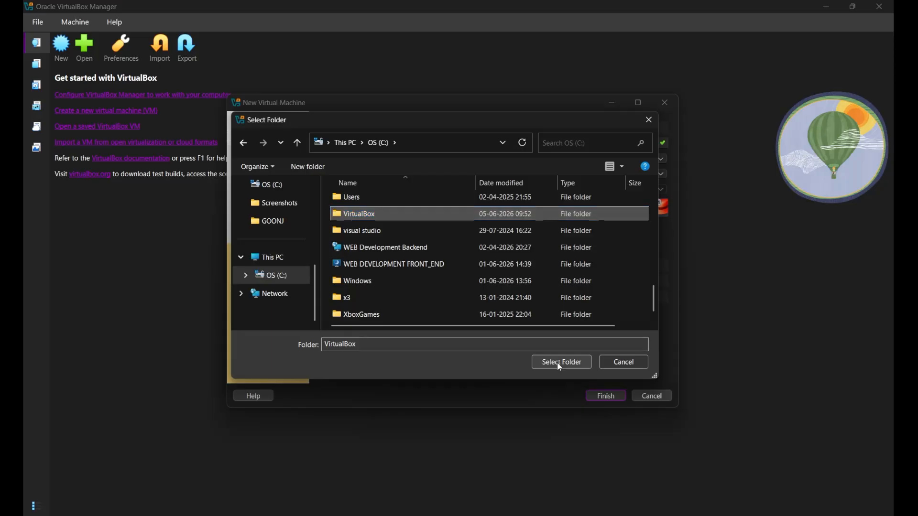
pyautogui.click(578, 362)
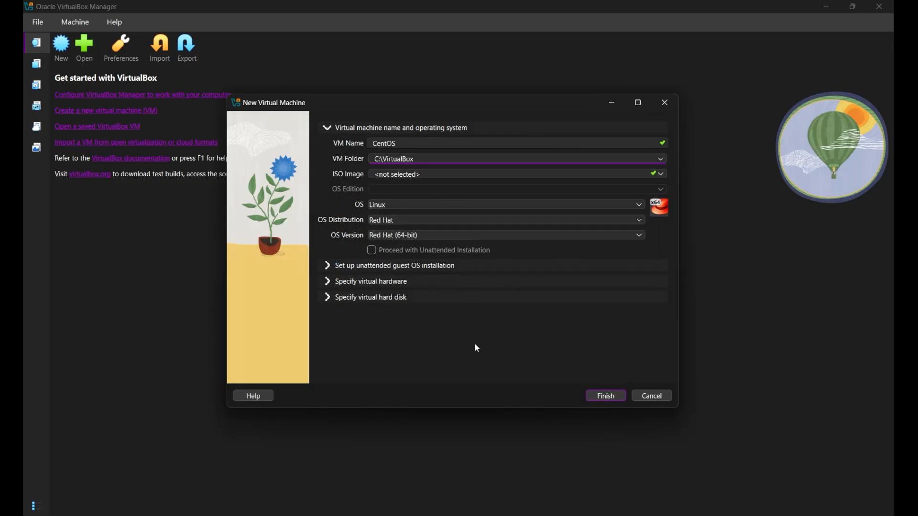
pyautogui.click(617, 398)
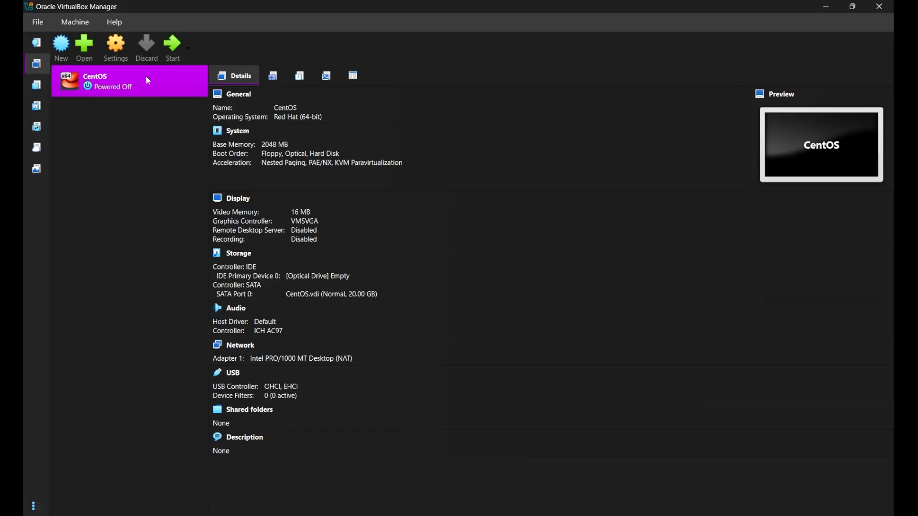
# - Start the CentOS VM, which reports no bootable medium
pyautogui.click(176, 51)
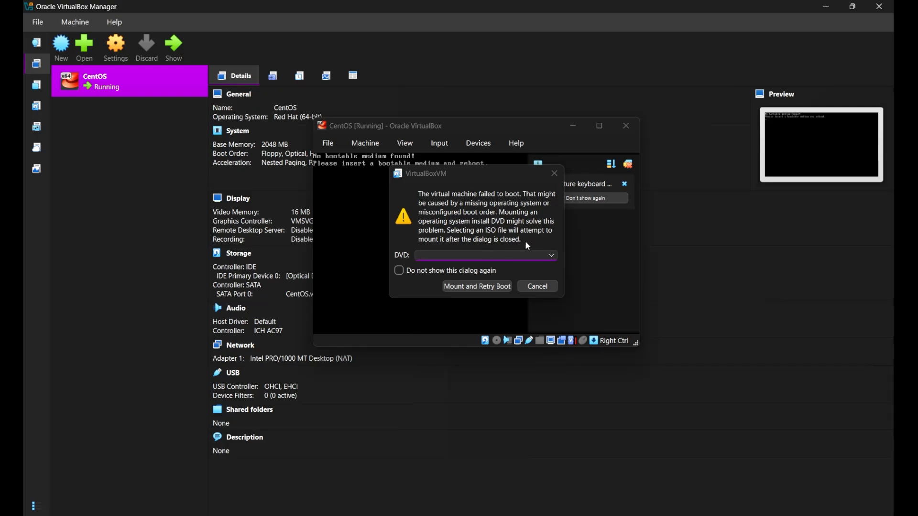
# - Mount C:\Download\CentOS-Stream-10-latest-x86_64-dvd1.iso as the VM's DVD and retry booting
pyautogui.click(553, 257)
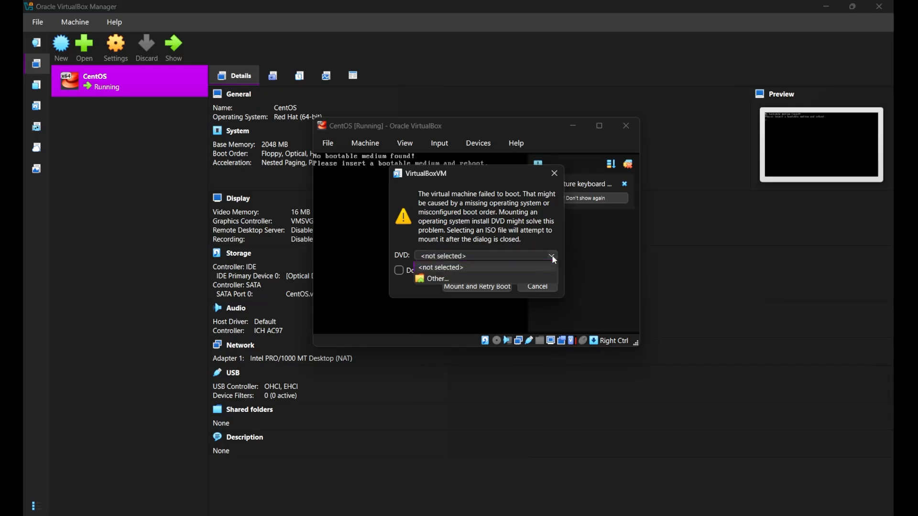
pyautogui.click(481, 279)
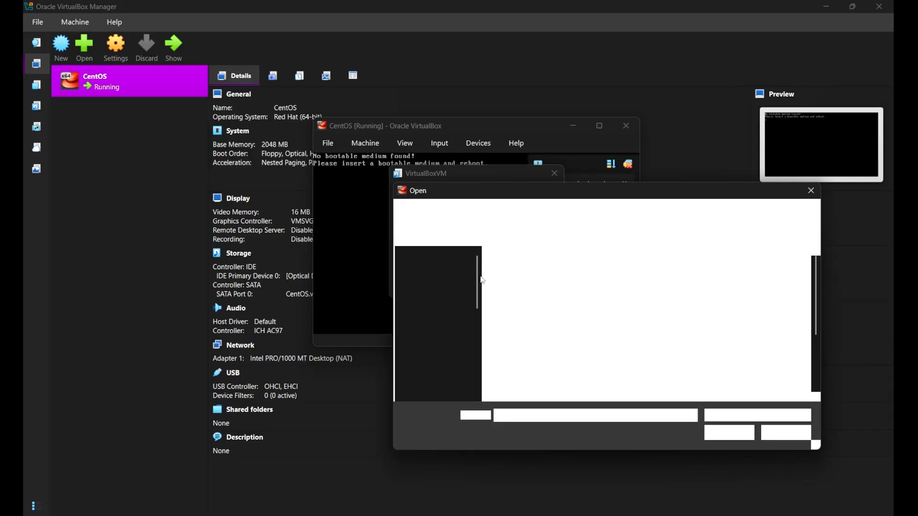
pyautogui.scroll(-5, 438, 378)
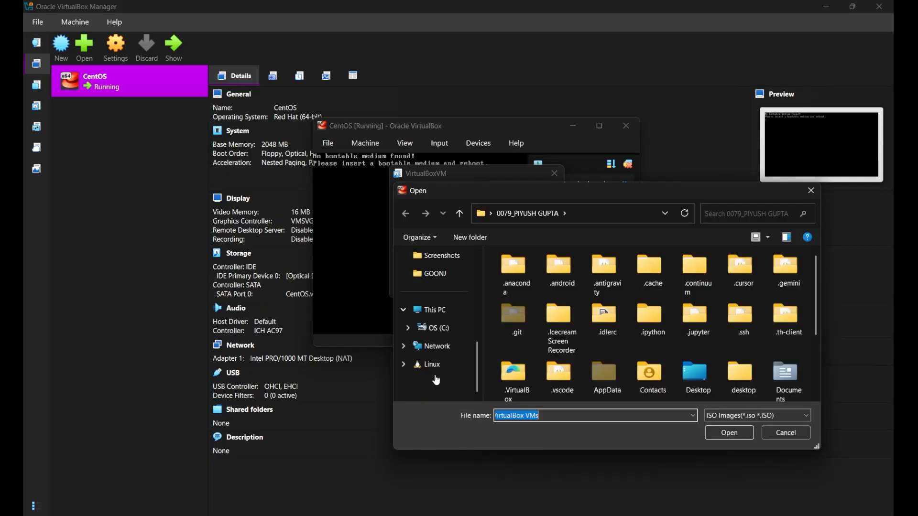
pyautogui.click(433, 328)
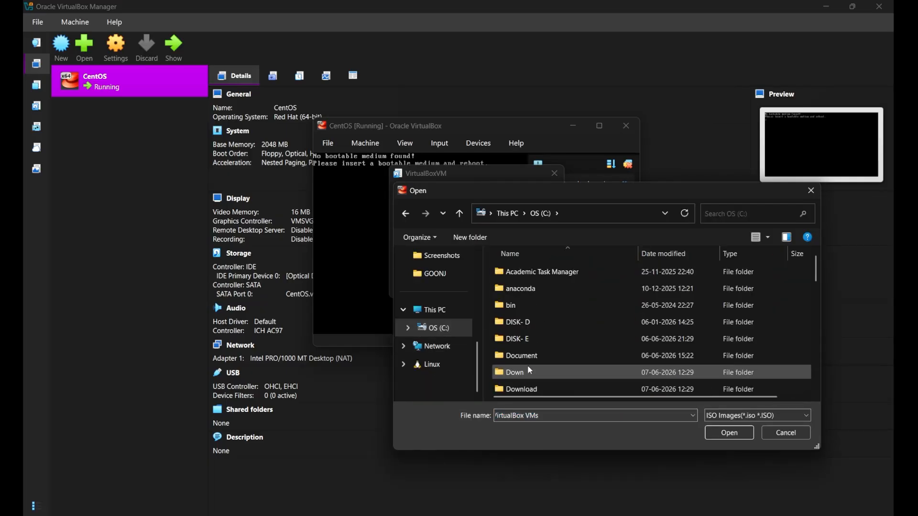
pyautogui.doubleClick(527, 390)
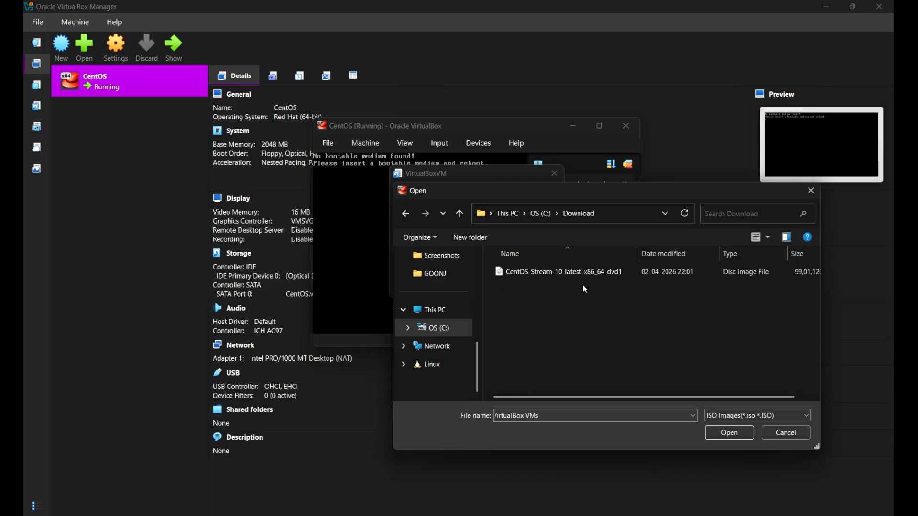
pyautogui.click(606, 279)
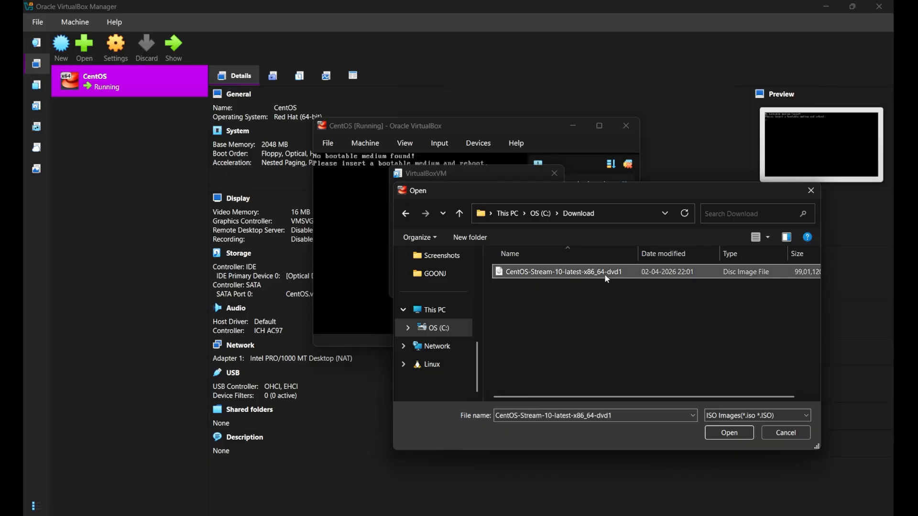
pyautogui.doubleClick(606, 278)
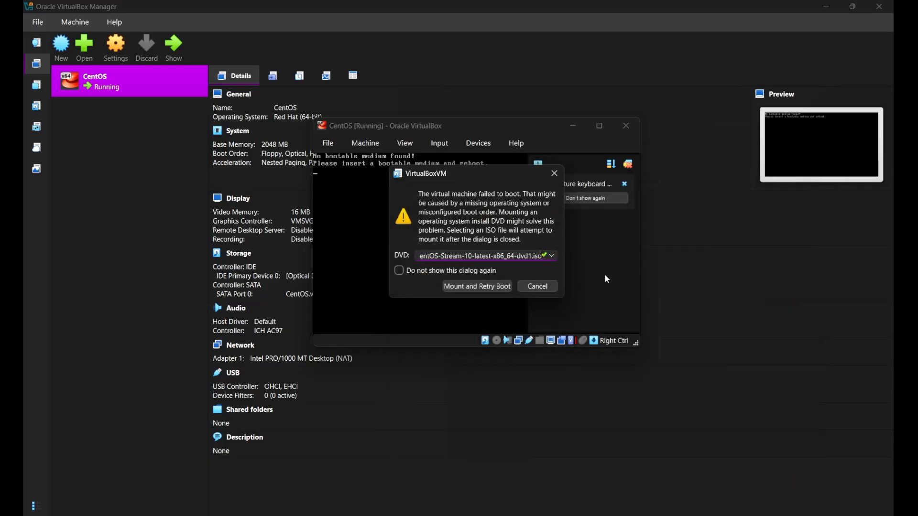
pyautogui.click(466, 293)
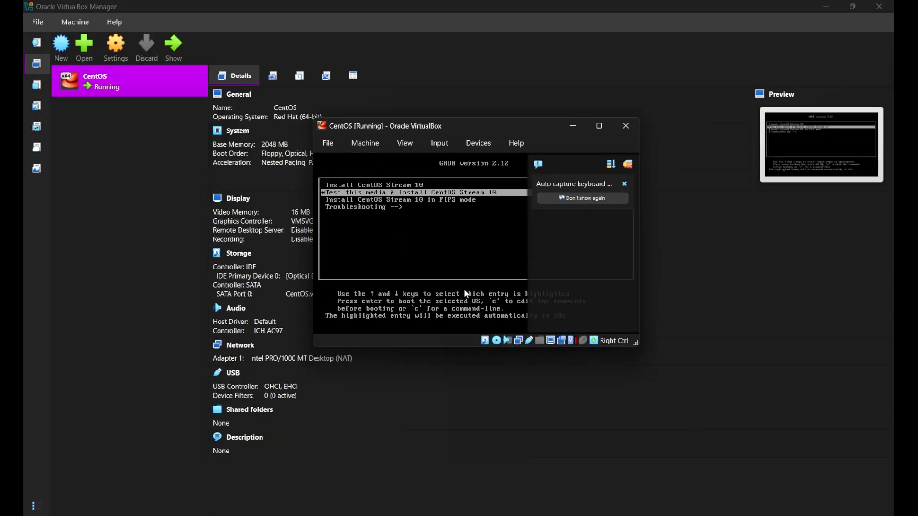
# - Stop the GRUB countdown and boot 'Test this media & install CentOS Stream 10'
pyautogui.press('Return')
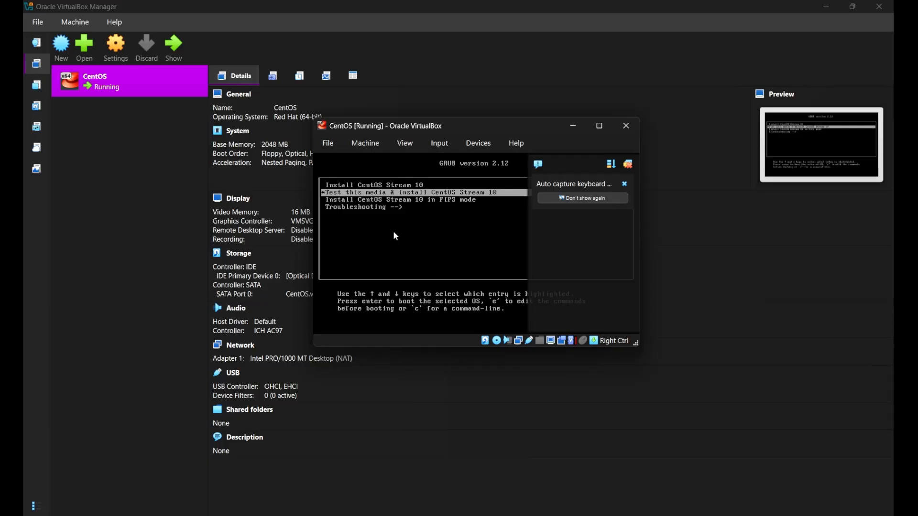
pyautogui.press('Return')
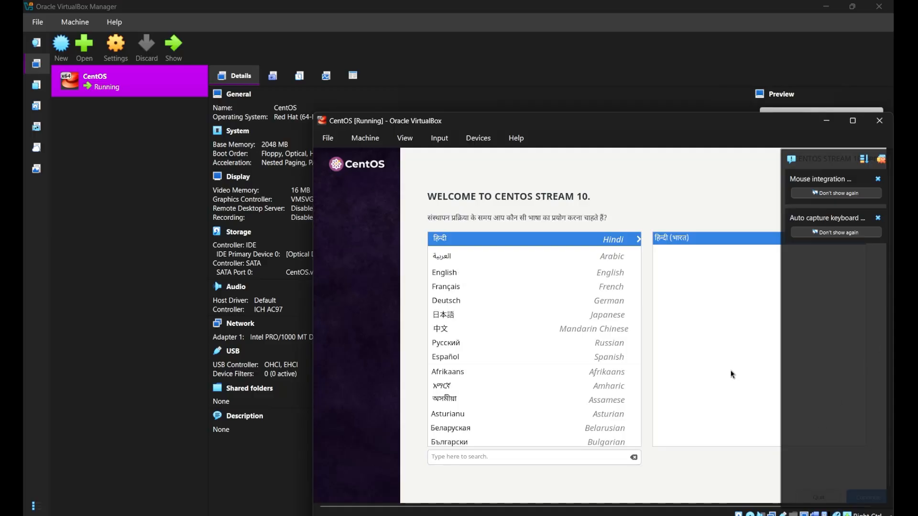
# - Choose English, dismiss the mouse integration and keyboard capture notices, and maximize the VM window
pyautogui.click(540, 276)
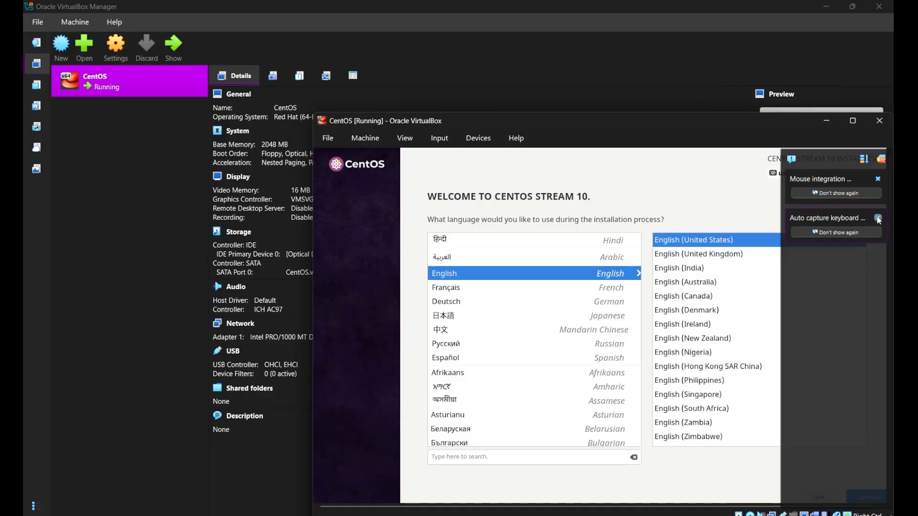
pyautogui.click(878, 219)
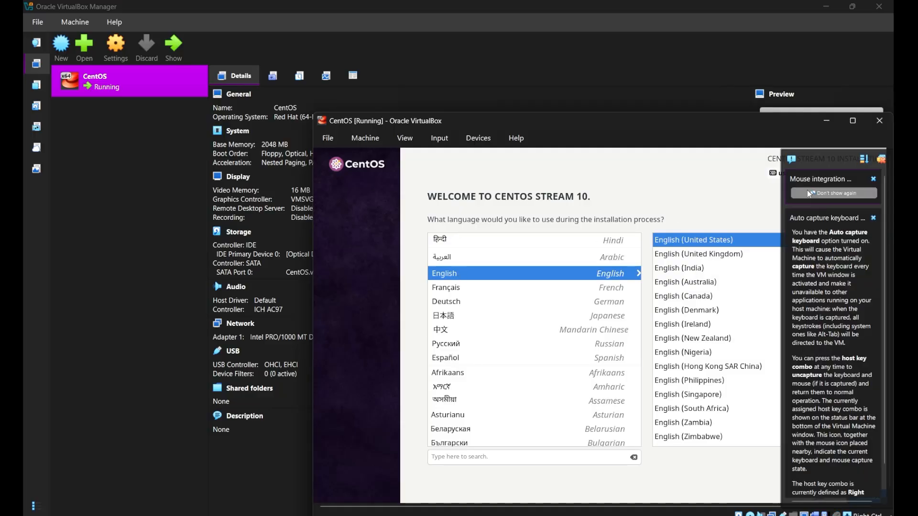
pyautogui.click(874, 179)
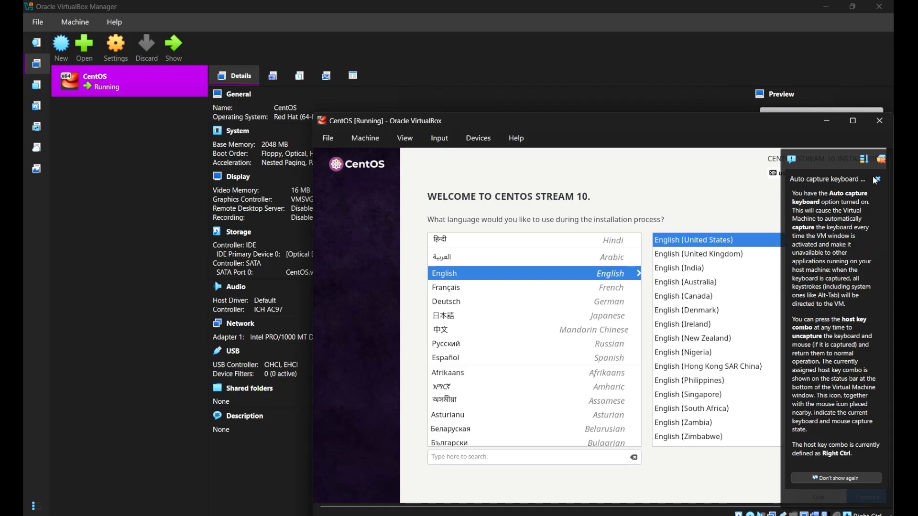
pyautogui.click(875, 180)
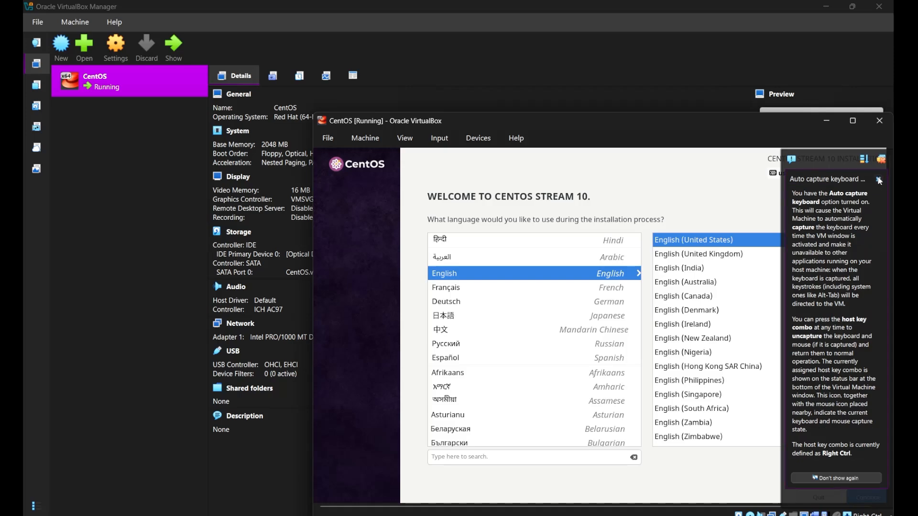
pyautogui.doubleClick(775, 121)
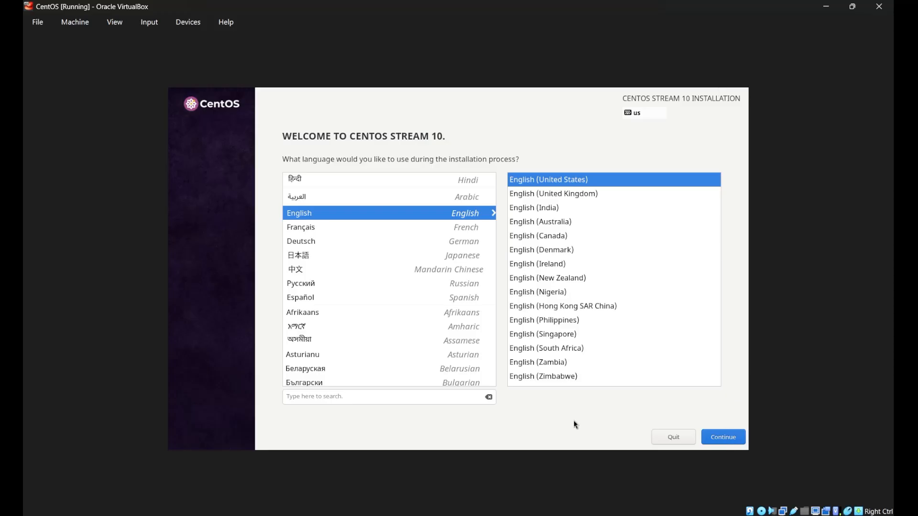
# - Continue in English and confirm automatic partitioning on the 20 GiB installation disk
pyautogui.click(719, 442)
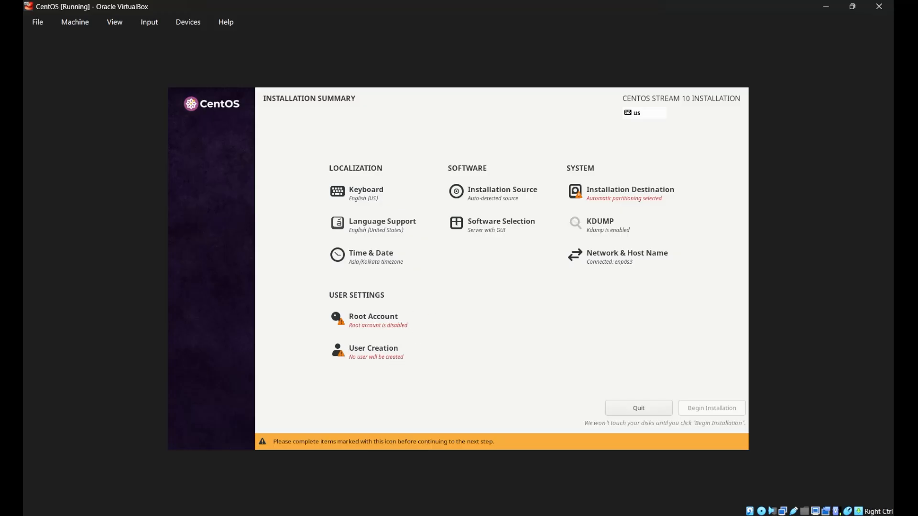
pyautogui.click(634, 200)
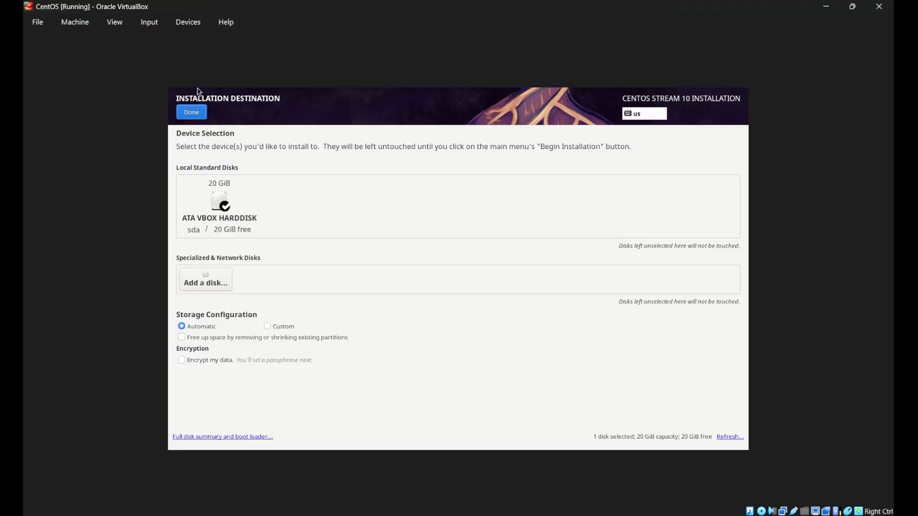
pyautogui.click(192, 112)
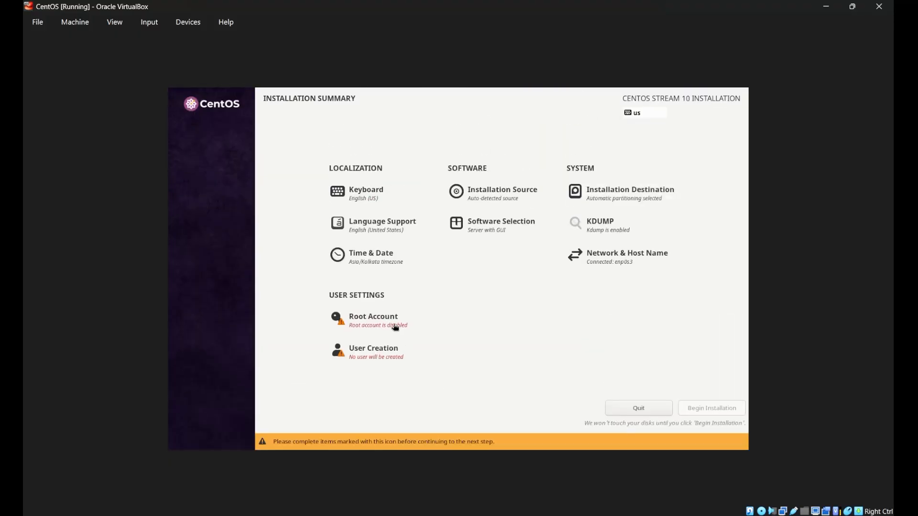
pyautogui.click(395, 328)
# - Enable the root account with a confirmed password and allow root SSH login
pyautogui.click(390, 242)
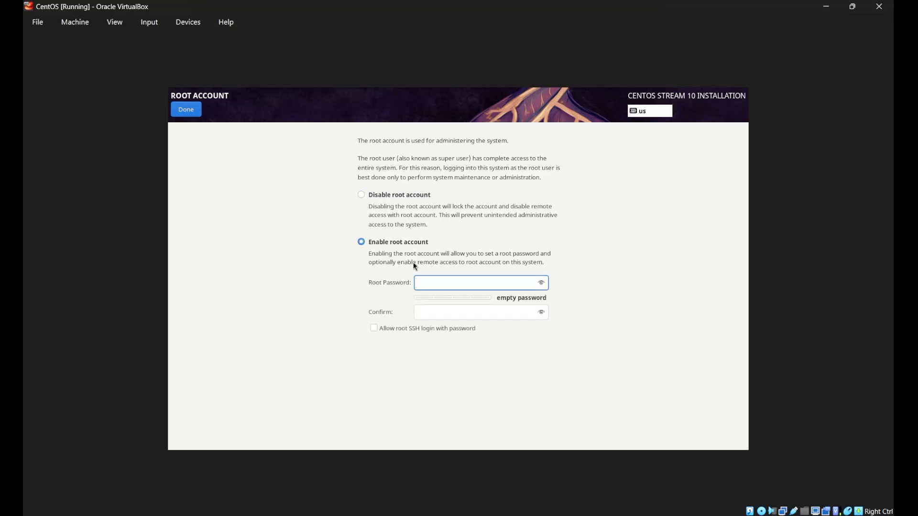
pyautogui.write('•')
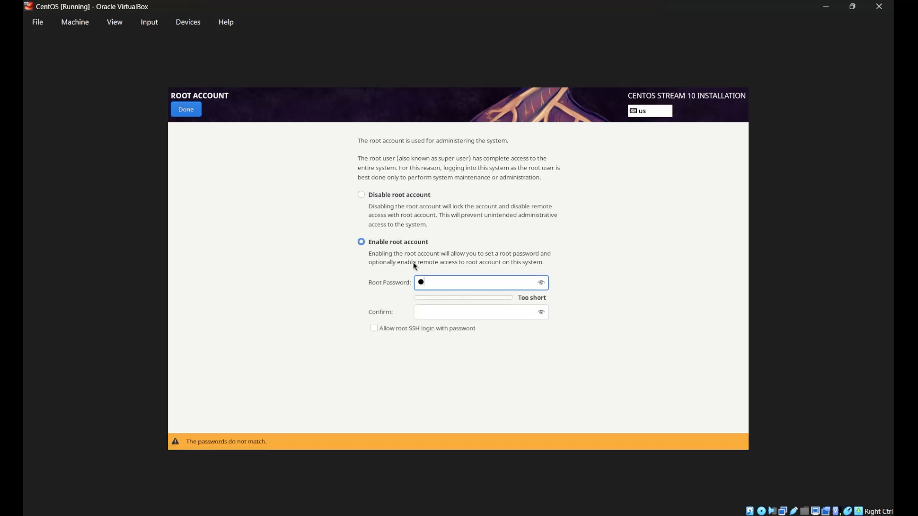
pyautogui.write('•••')
pyautogui.click(432, 312)
pyautogui.write('•')
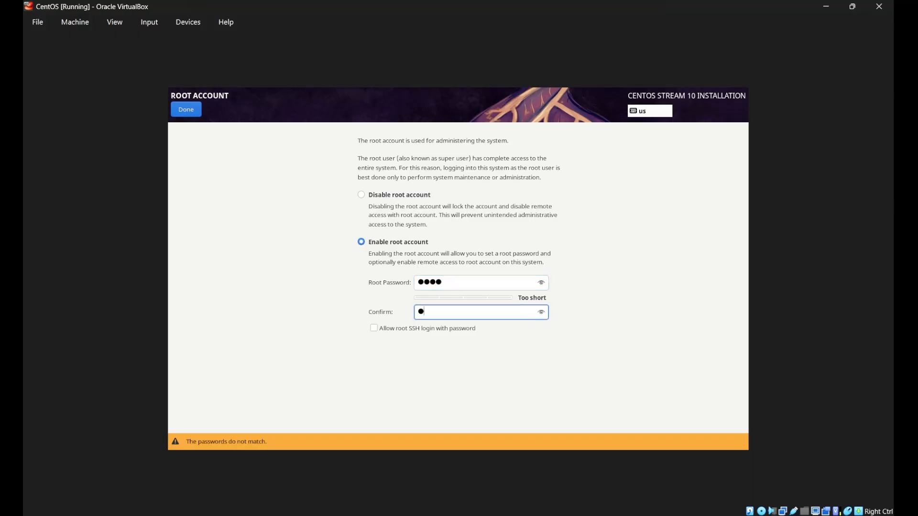
pyautogui.write('•••')
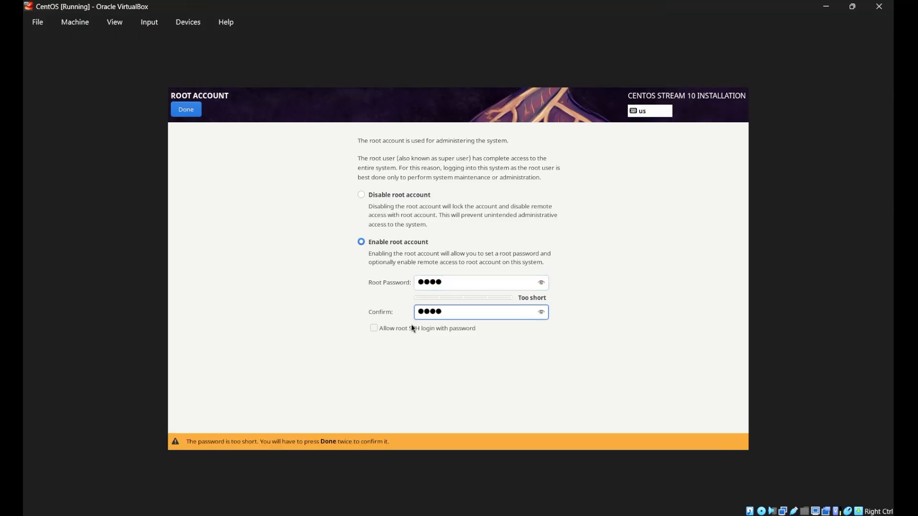
pyautogui.click(372, 328)
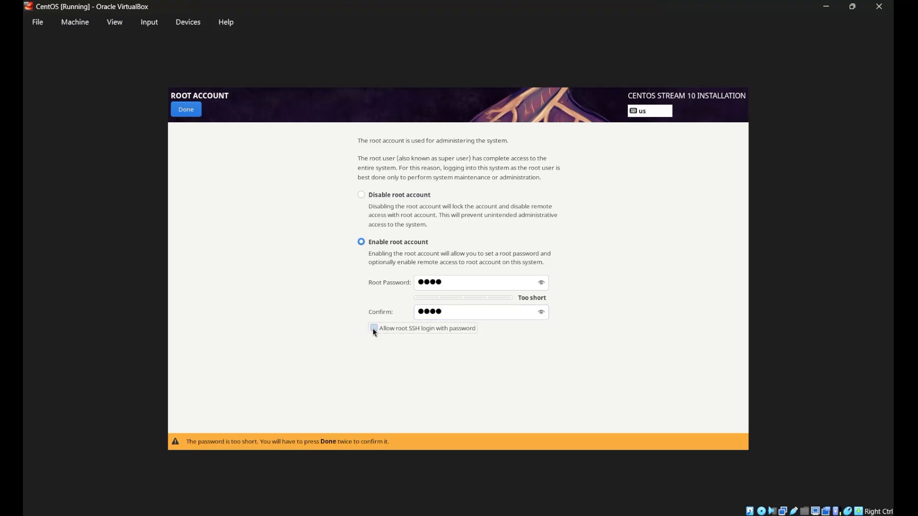
pyautogui.click(183, 114)
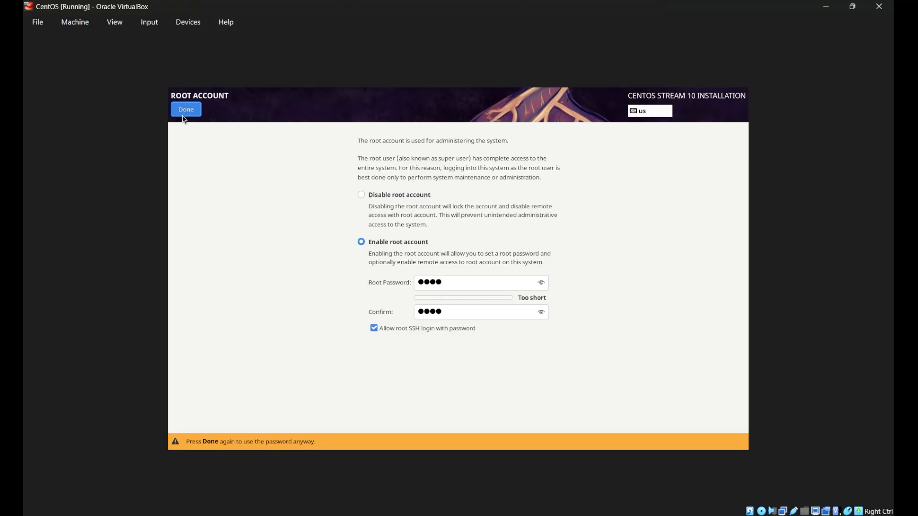
pyautogui.click(183, 115)
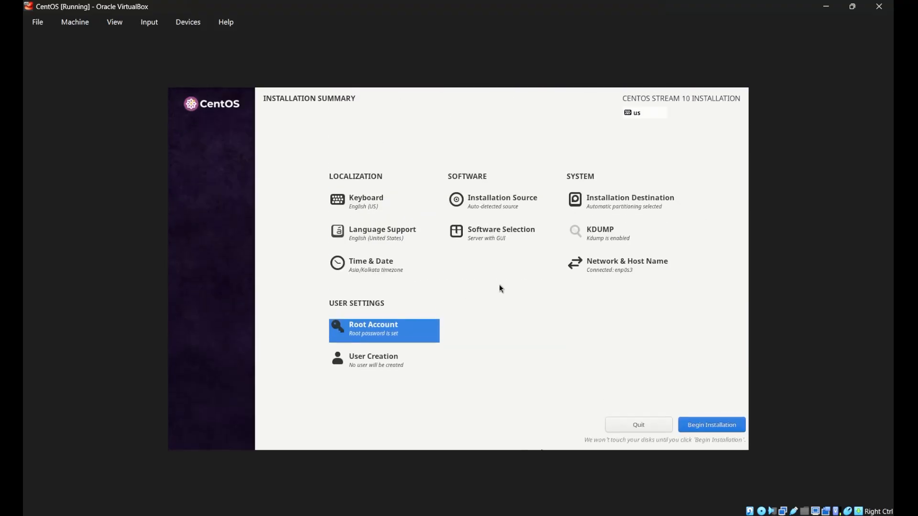
# - Begin the CentOS Stream installation and return to the VM window once it reads Complete
pyautogui.click(717, 424)
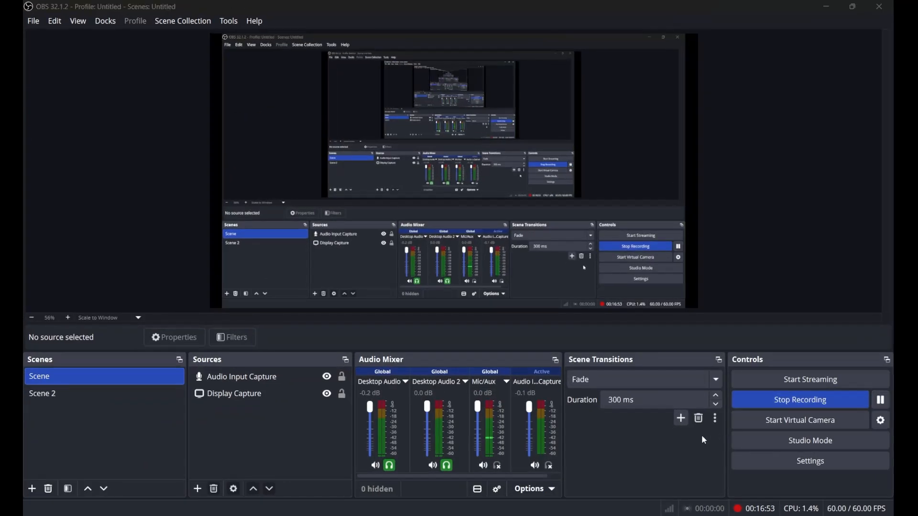
pyautogui.hotkey('alt', 'Tab')
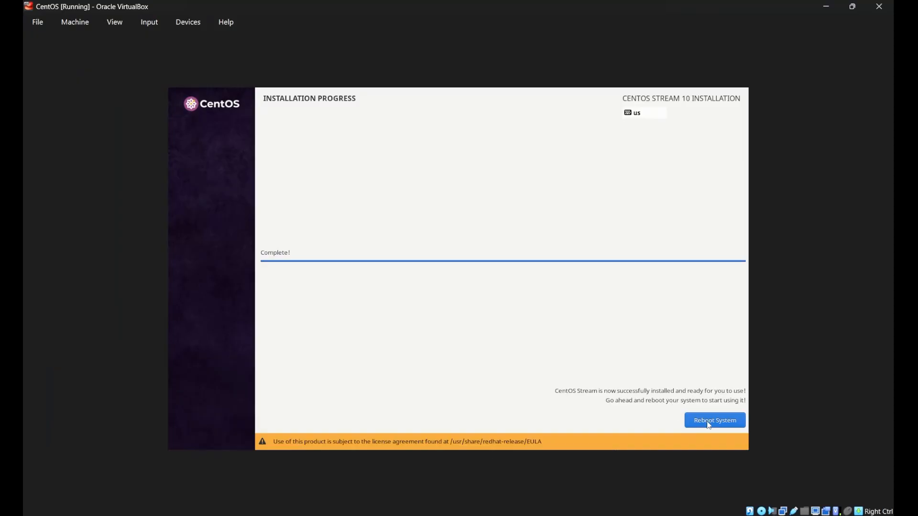
# - Reboot the VM into the newly installed CentOS Stream 10 welcome setup screen
pyautogui.click(707, 423)
pyautogui.click(716, 420)
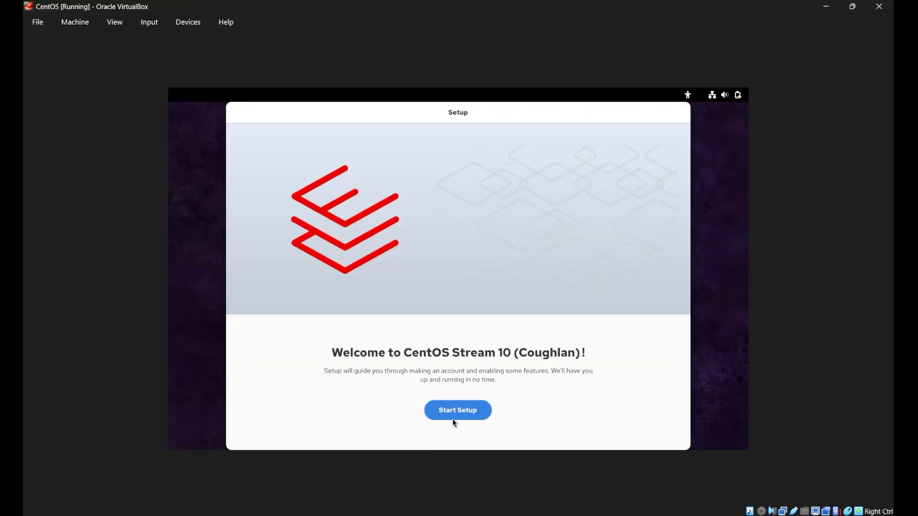
# - Start first-run setup and switch Location Services off
pyautogui.click(454, 418)
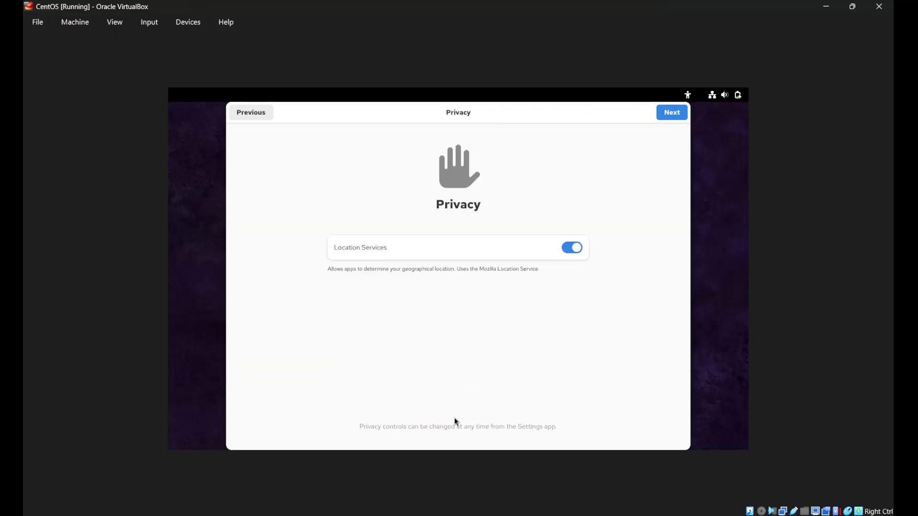
pyautogui.click(578, 246)
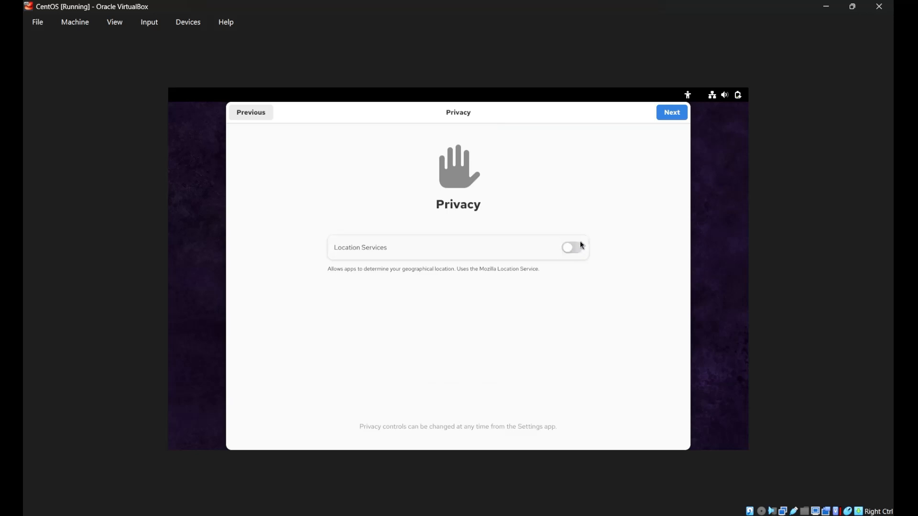
pyautogui.click(675, 119)
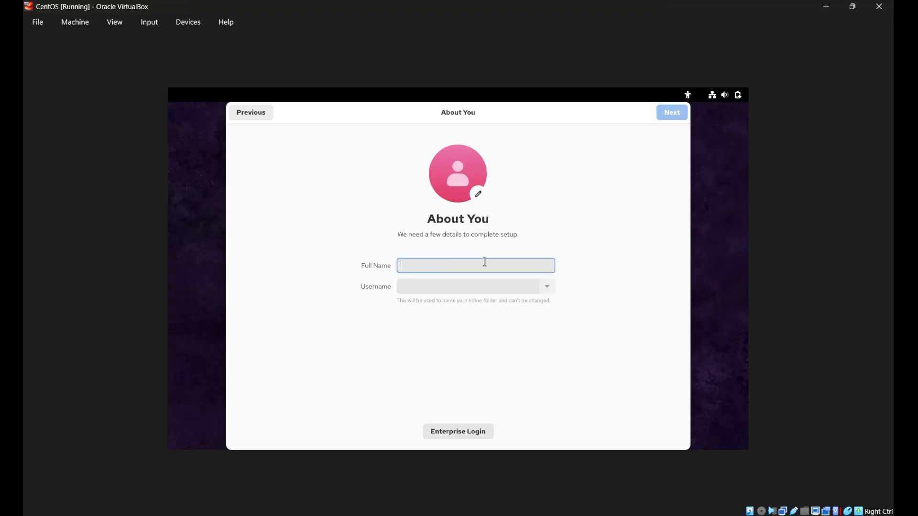
# - Enter the user's full name, then set and confirm the account password to finish setup
pyautogui.write('piyush')
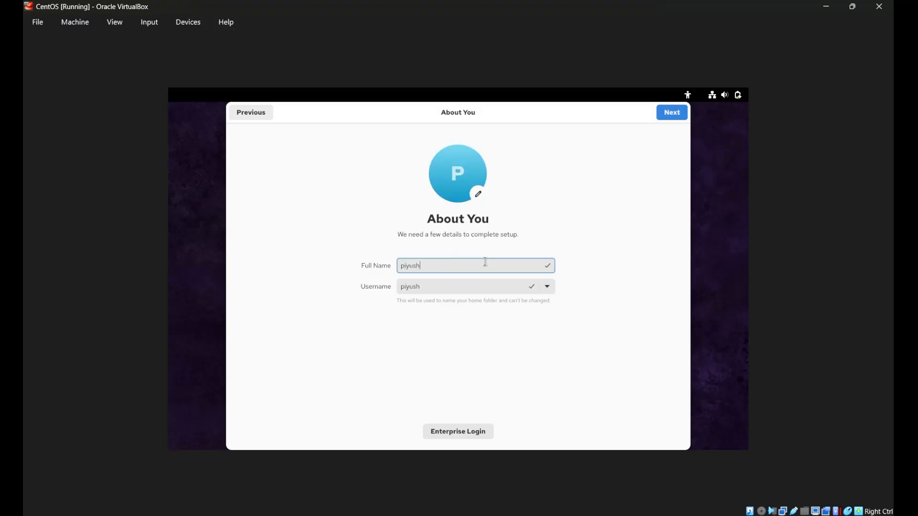
pyautogui.click(682, 114)
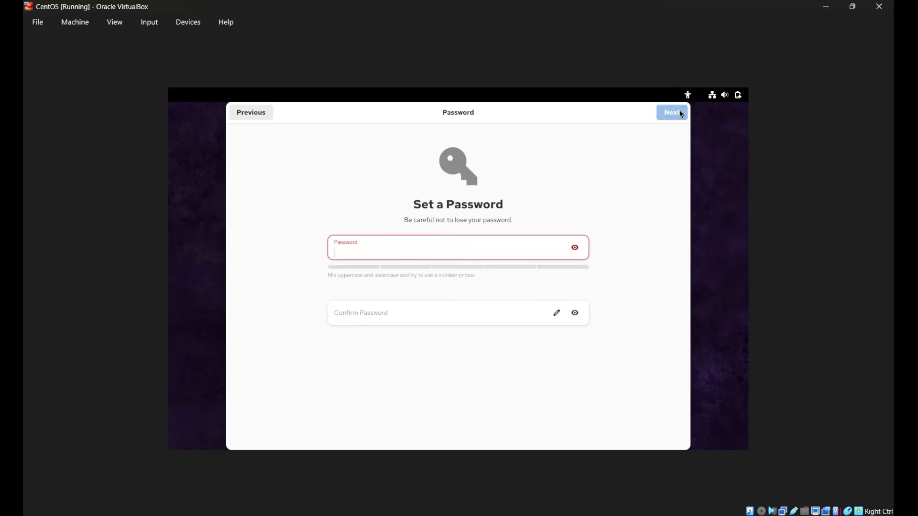
pyautogui.write('ce')
pyautogui.click(358, 319)
pyautogui.write('c')
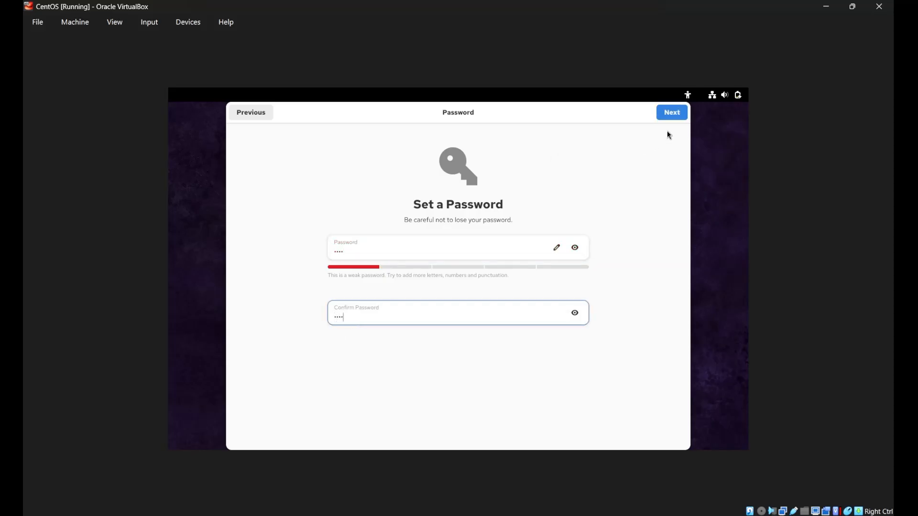
pyautogui.click(664, 116)
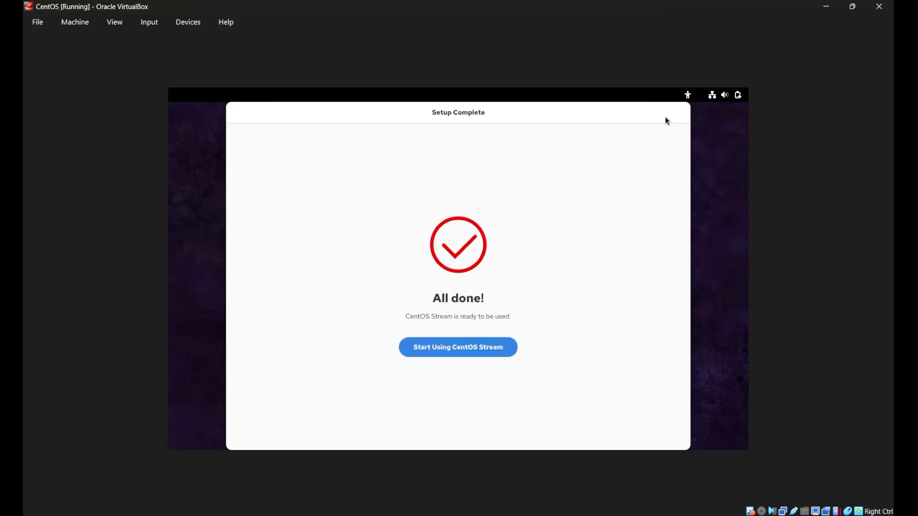
# - Start using CentOS Stream, skip the welcome tour, and glance at the app grid before returning to the overview
pyautogui.click(442, 351)
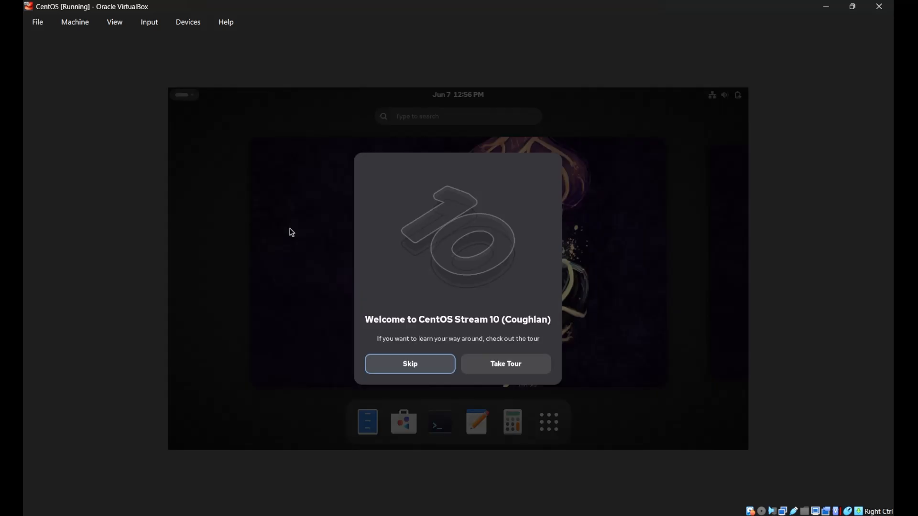
pyautogui.click(409, 364)
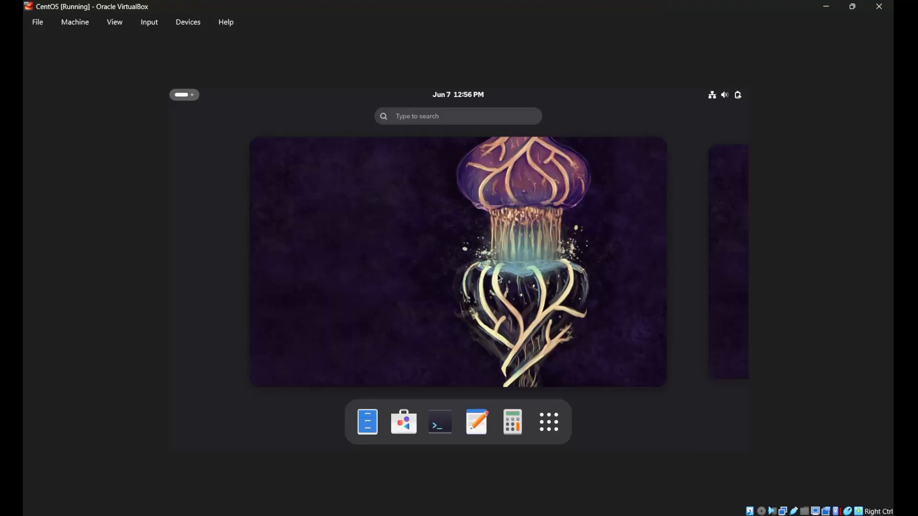
pyautogui.scroll(-1, 499, 278)
pyautogui.scroll(1, 498, 278)
pyautogui.click(543, 433)
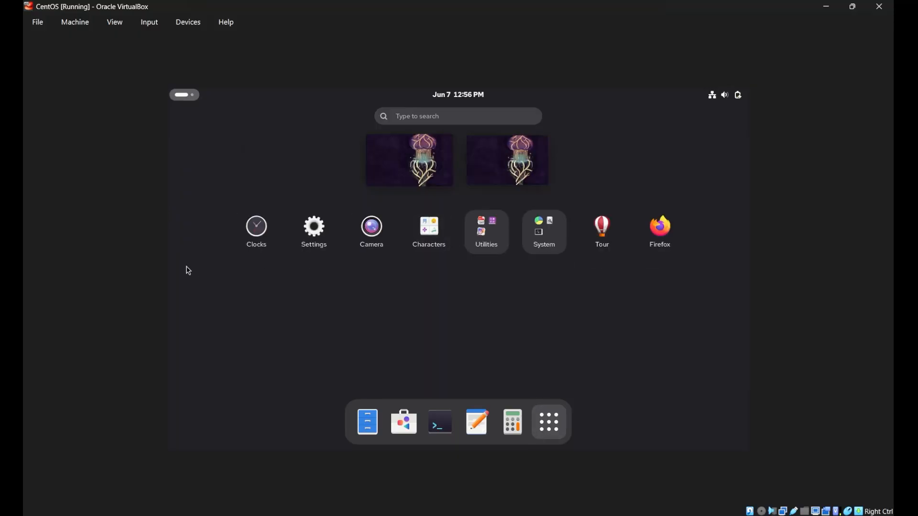
pyautogui.click(558, 412)
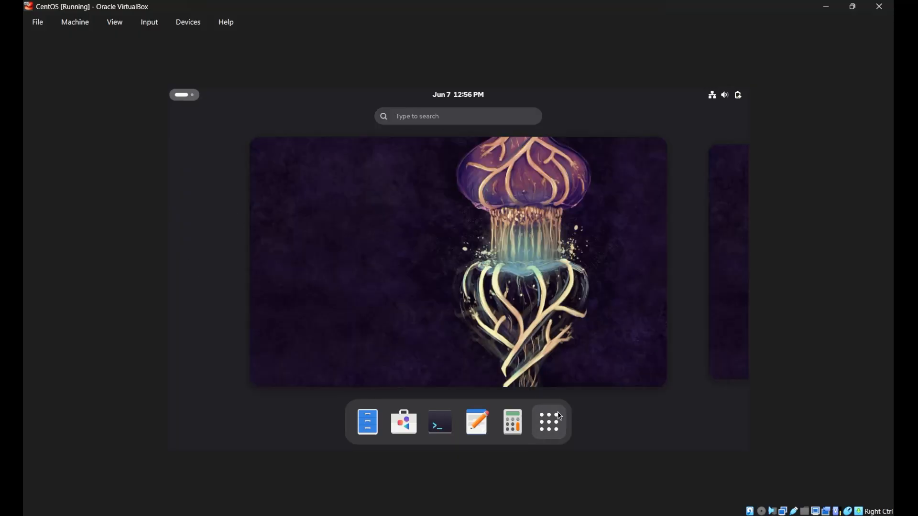
# - Open a Terminal from the dock and run ls and pwd in the home folder
pyautogui.click(440, 422)
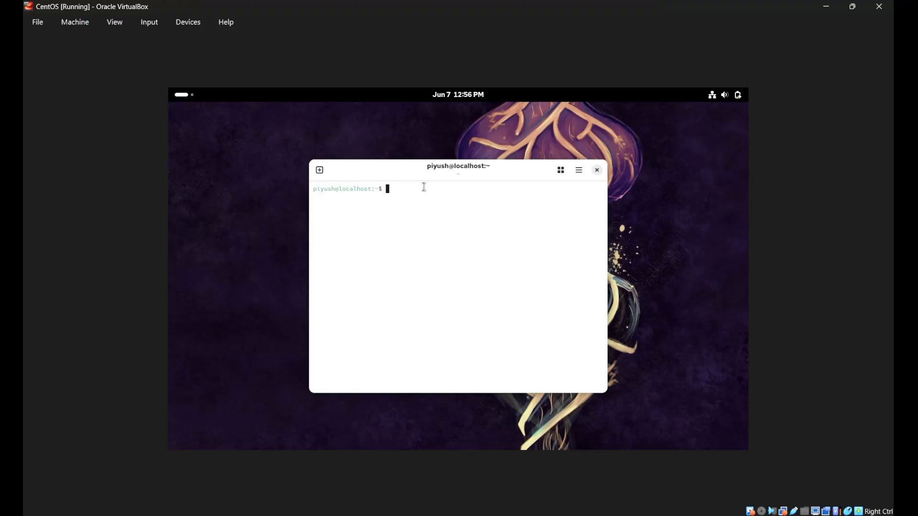
pyautogui.write('ls')
pyautogui.press('Return')
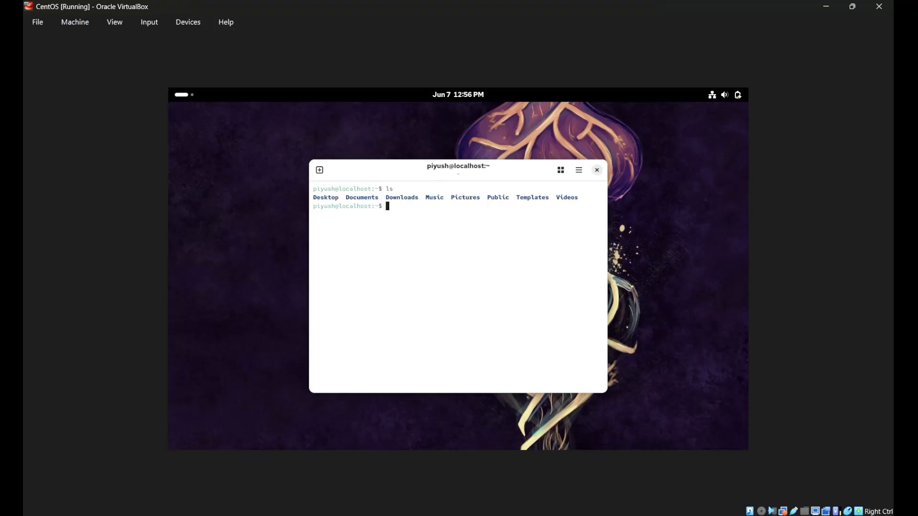
pyautogui.write('pwd')
pyautogui.press('Return')
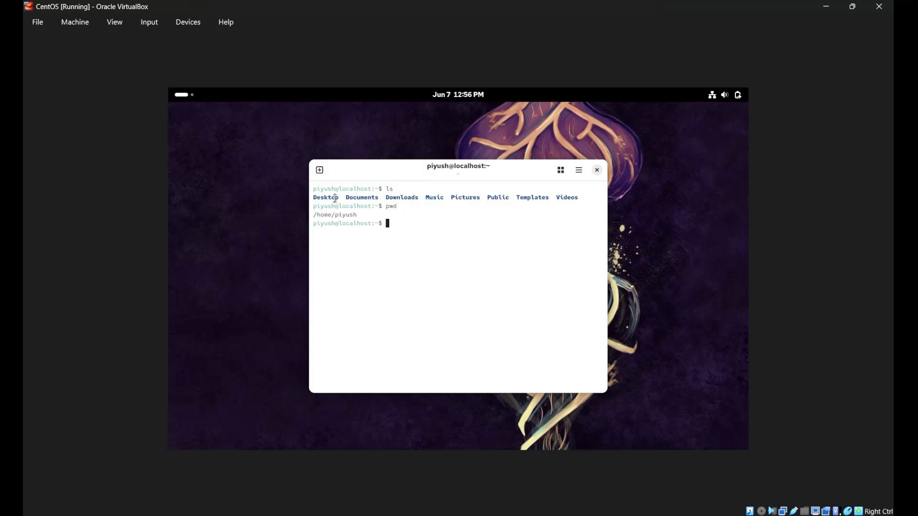